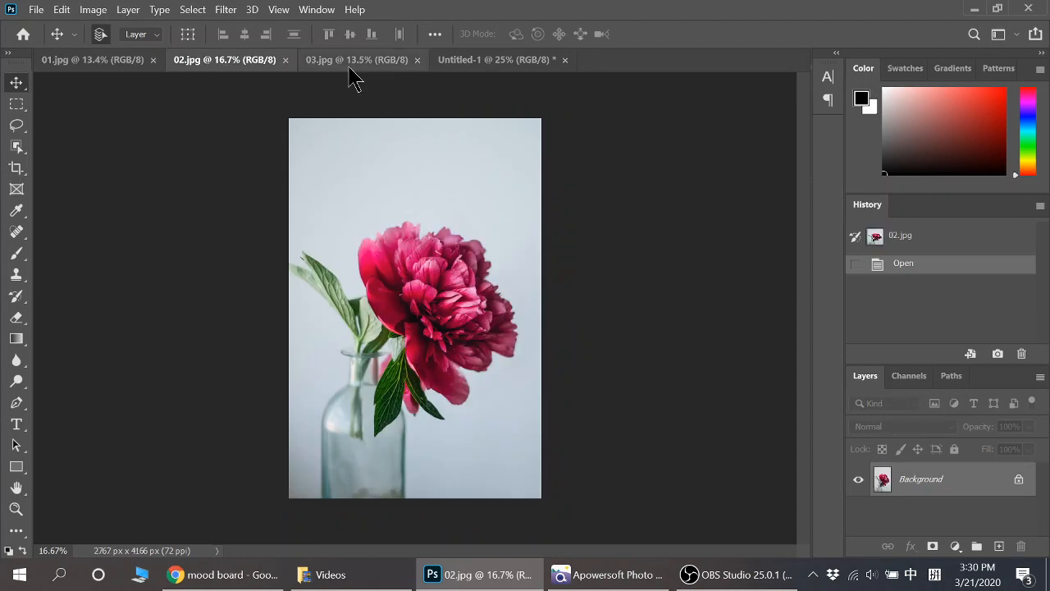
click(352, 66)
click(479, 64)
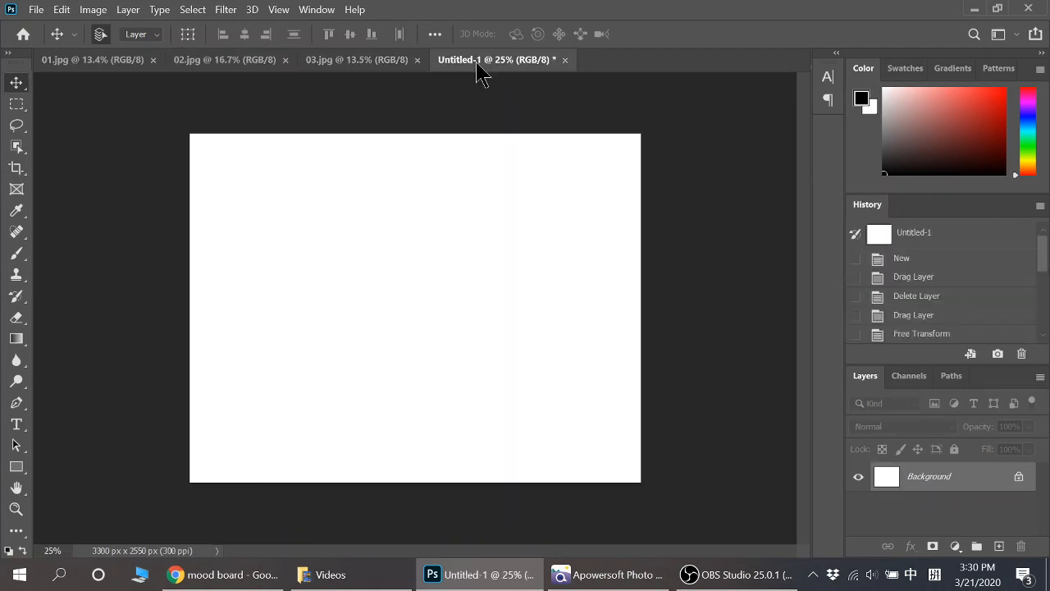
click(113, 78)
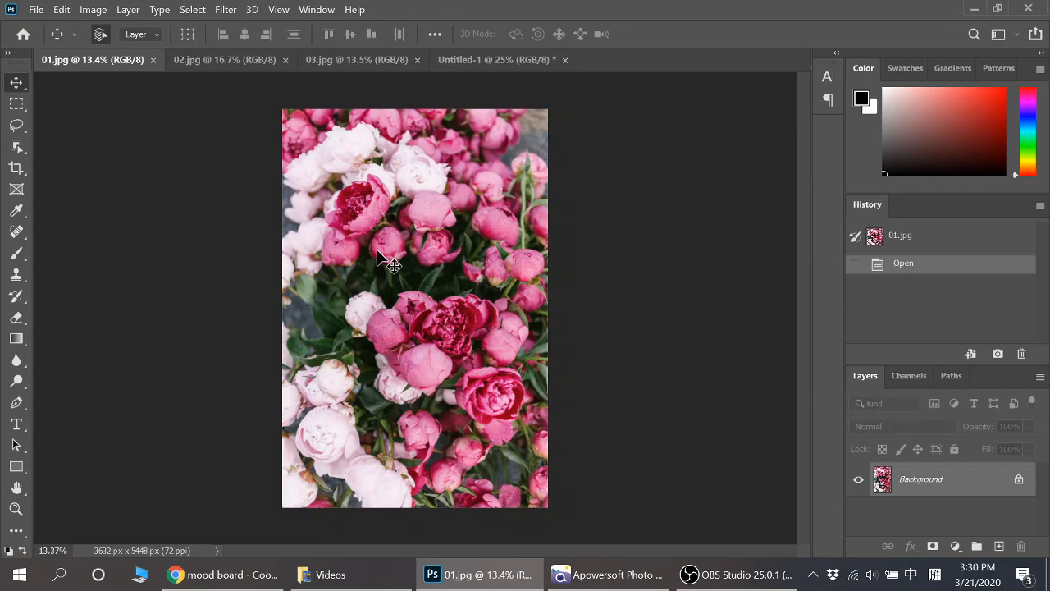
drag(378, 251, 475, 69)
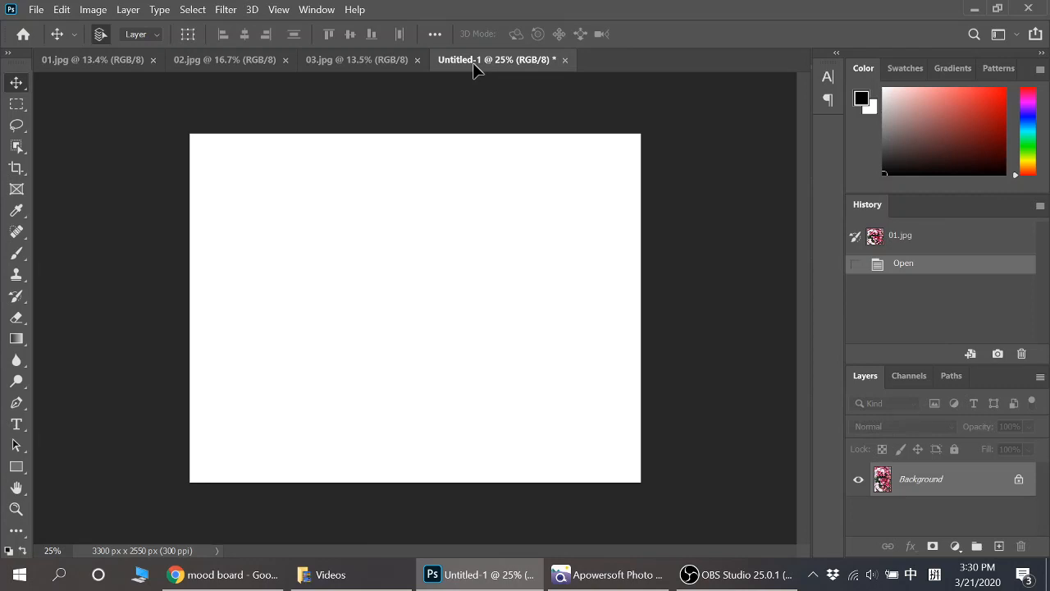
drag(473, 62, 347, 266)
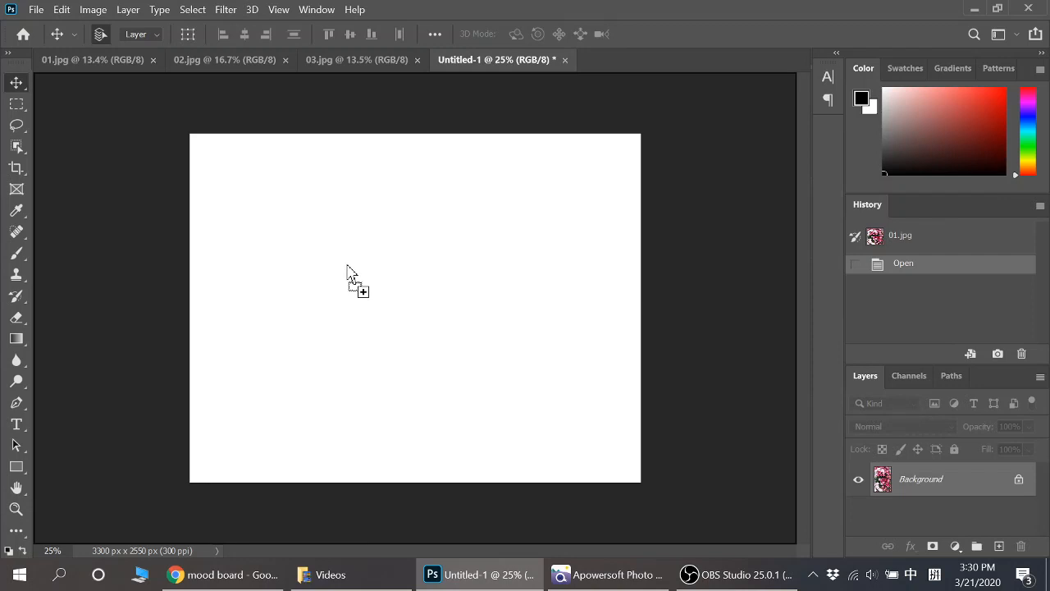
drag(348, 268, 348, 271)
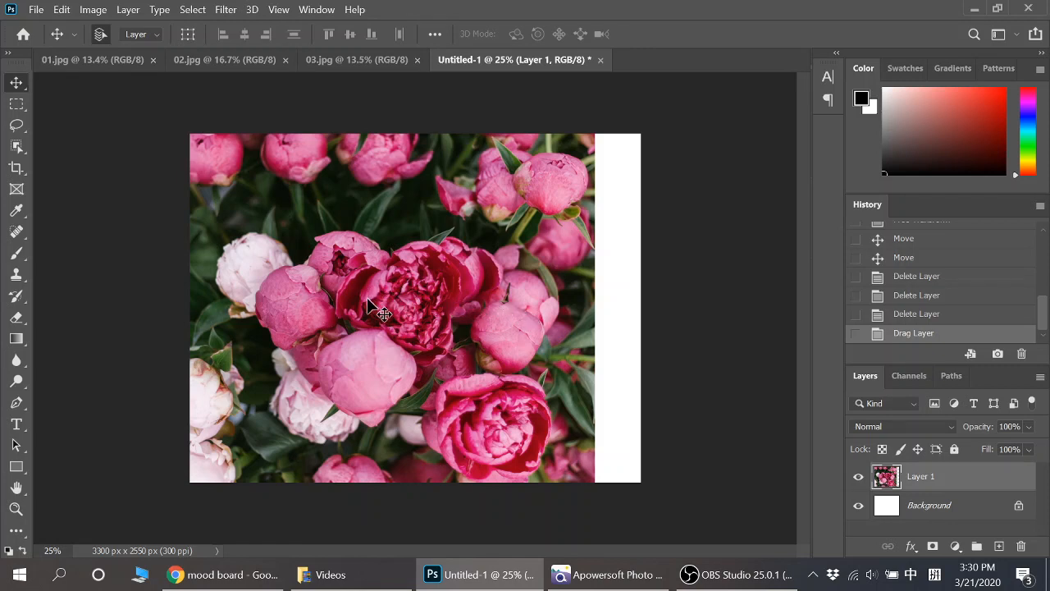
key(Delete)
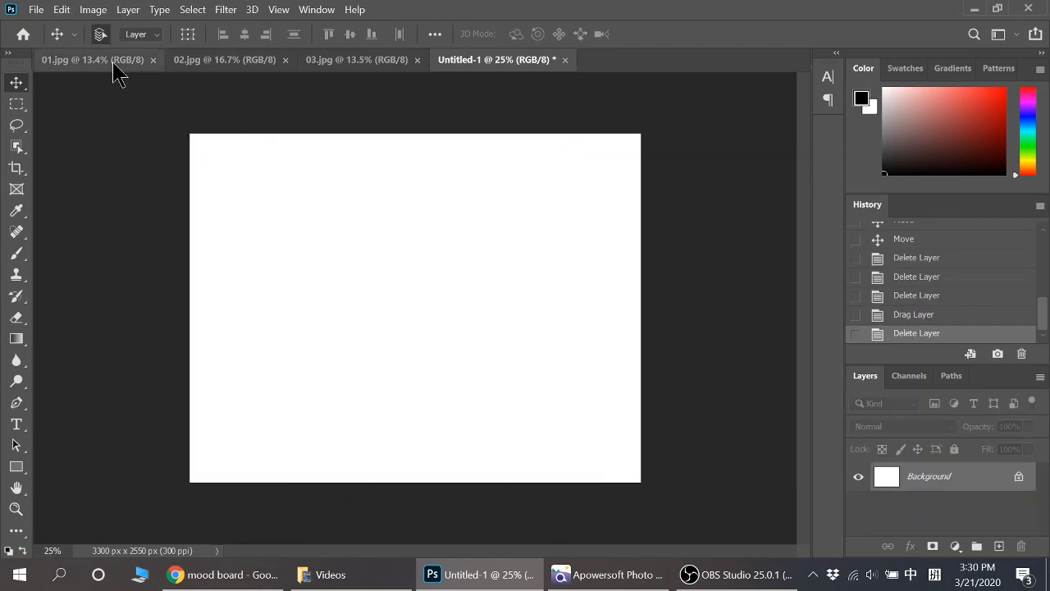
Copy the 01.jpg photo into the Untitled-1 document, scale it to about 21.6%, and place it on the canvas's left side.
click(114, 64)
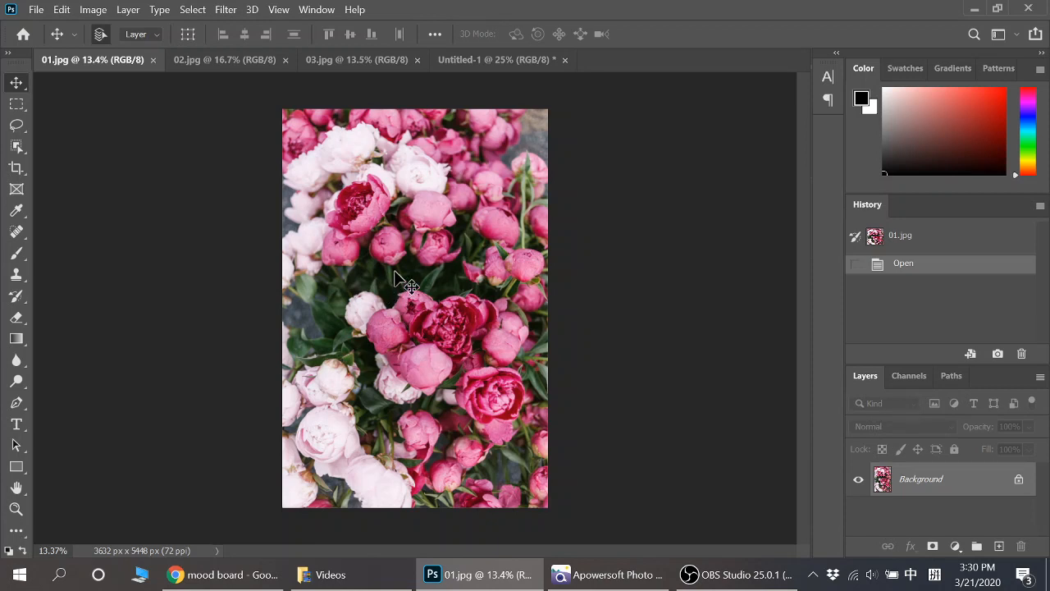
mouse_move(395, 279)
mouse_down()
mouse_move(492, 94)
mouse_move(494, 66)
mouse_move(383, 263)
mouse_up()
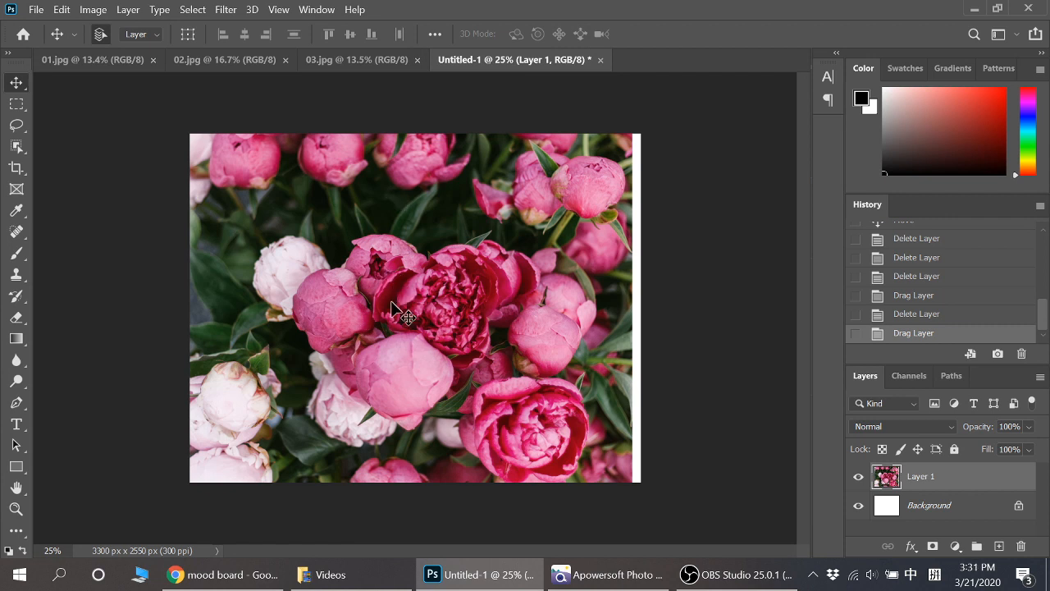
scroll(390, 300, down, 3)
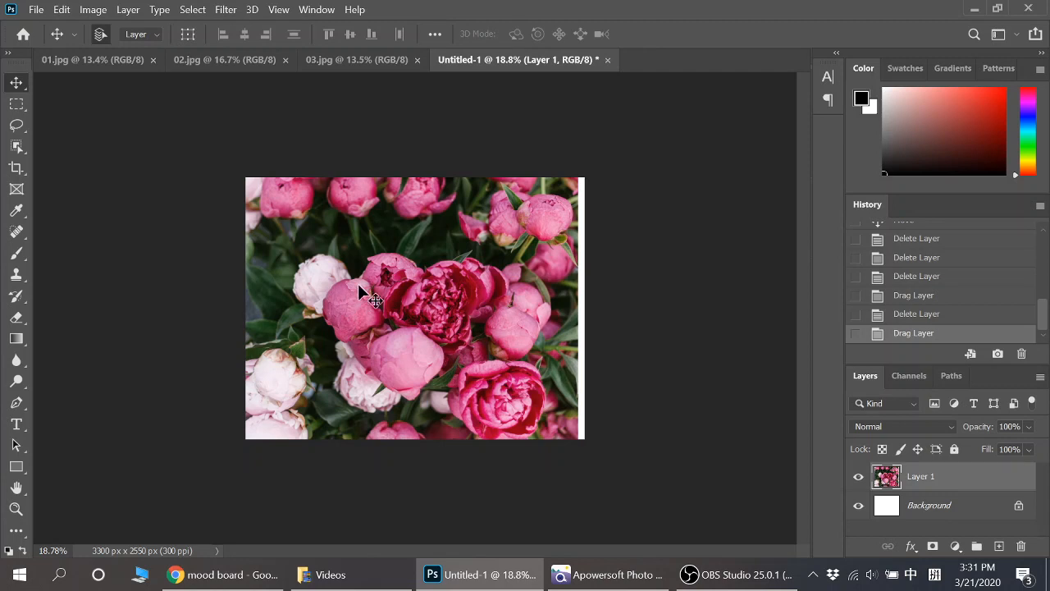
scroll(411, 275, down, 2)
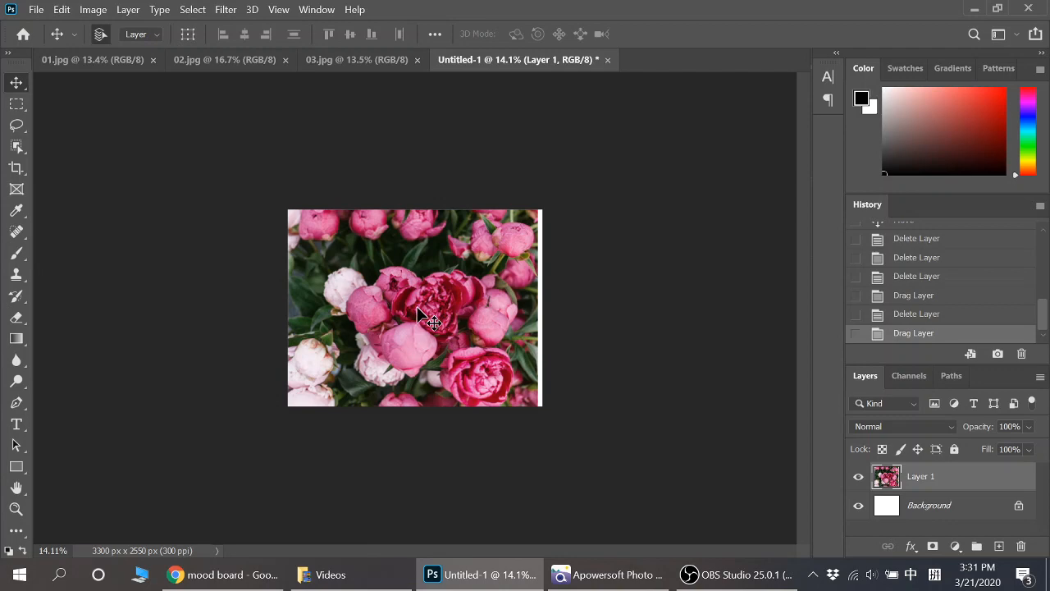
click(64, 14)
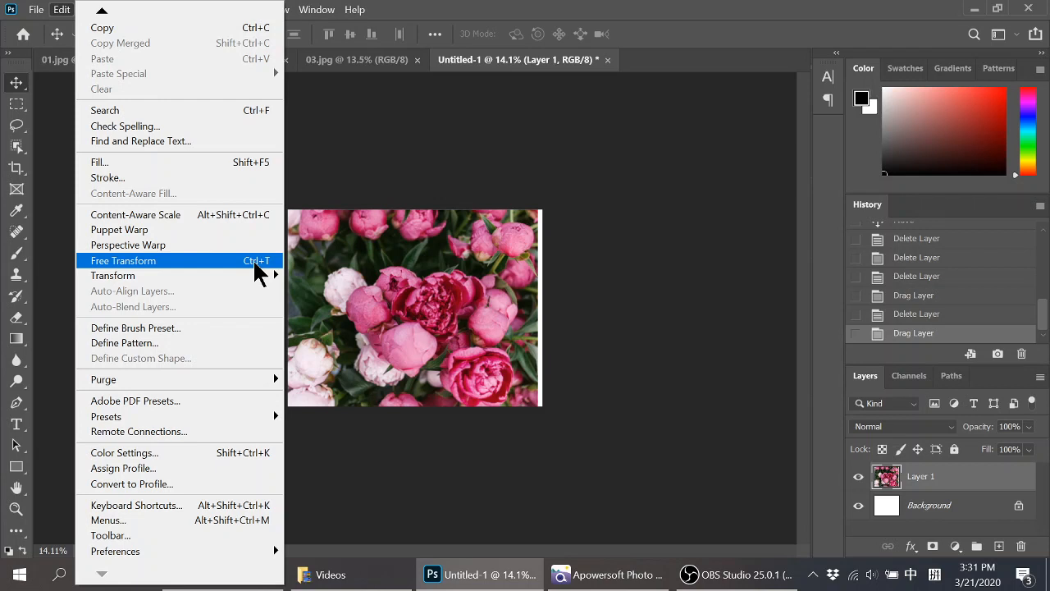
click(221, 261)
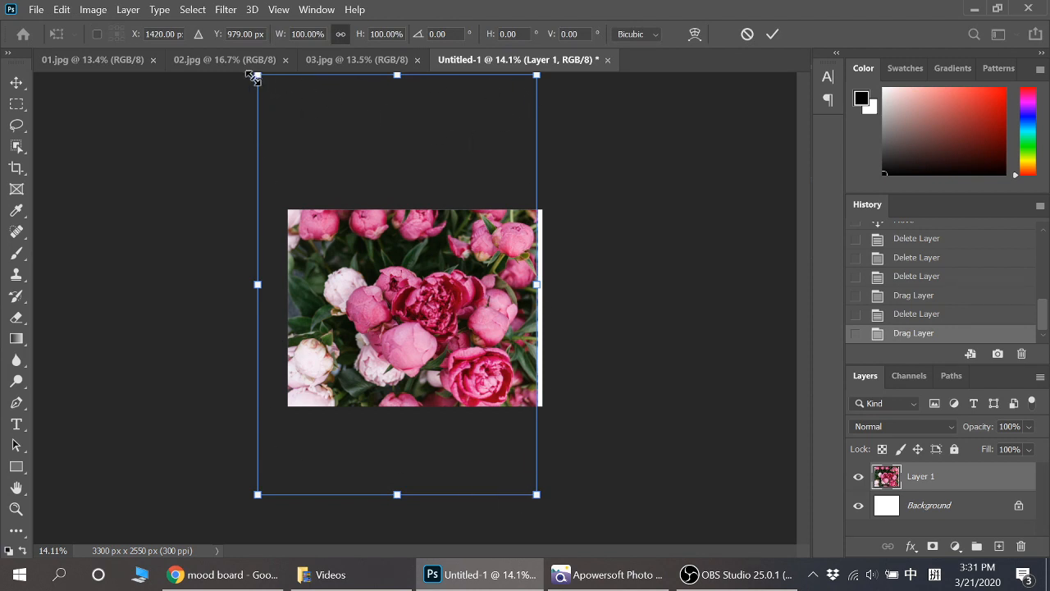
drag(254, 76, 339, 265)
scroll(388, 395, up, 3)
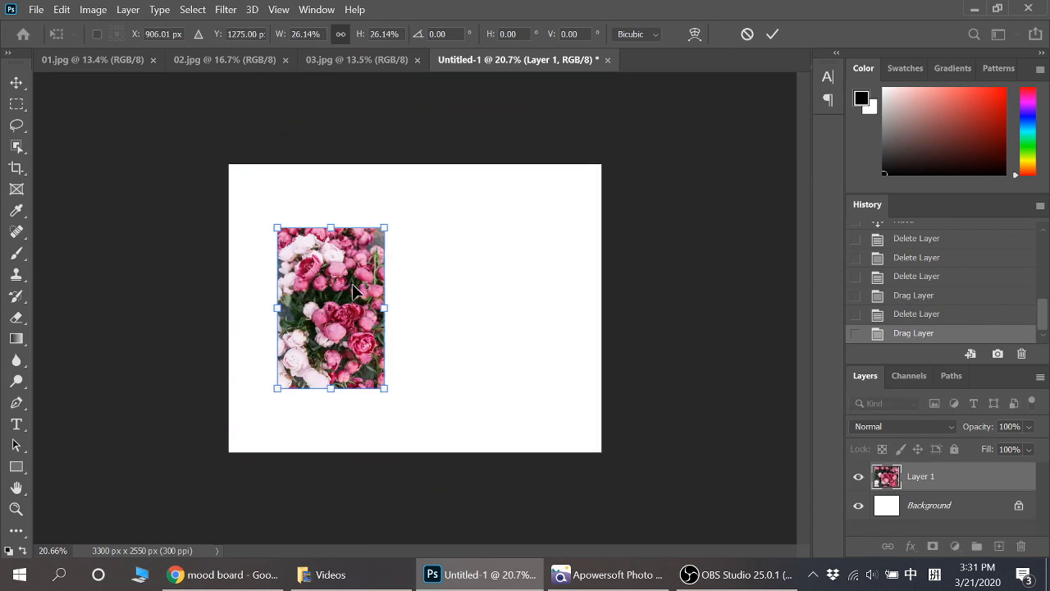
drag(386, 393, 363, 354)
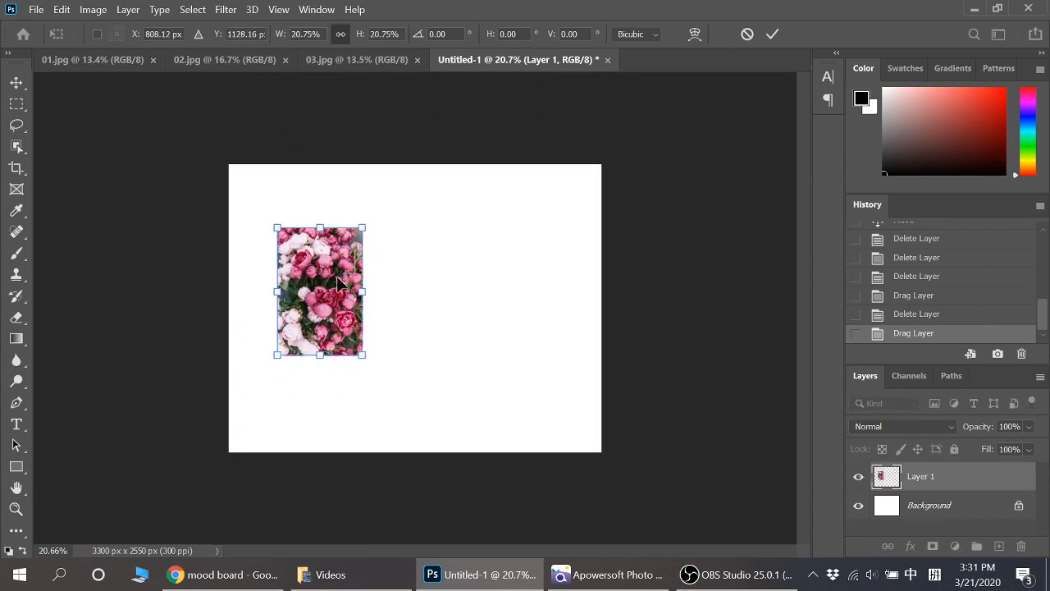
drag(334, 256, 309, 245)
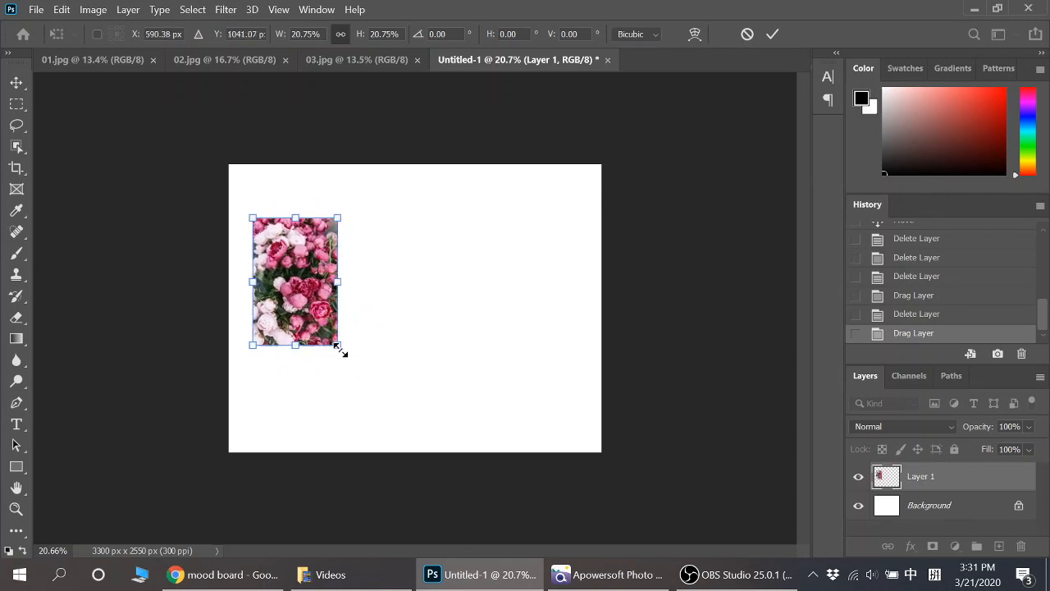
drag(340, 351, 345, 356)
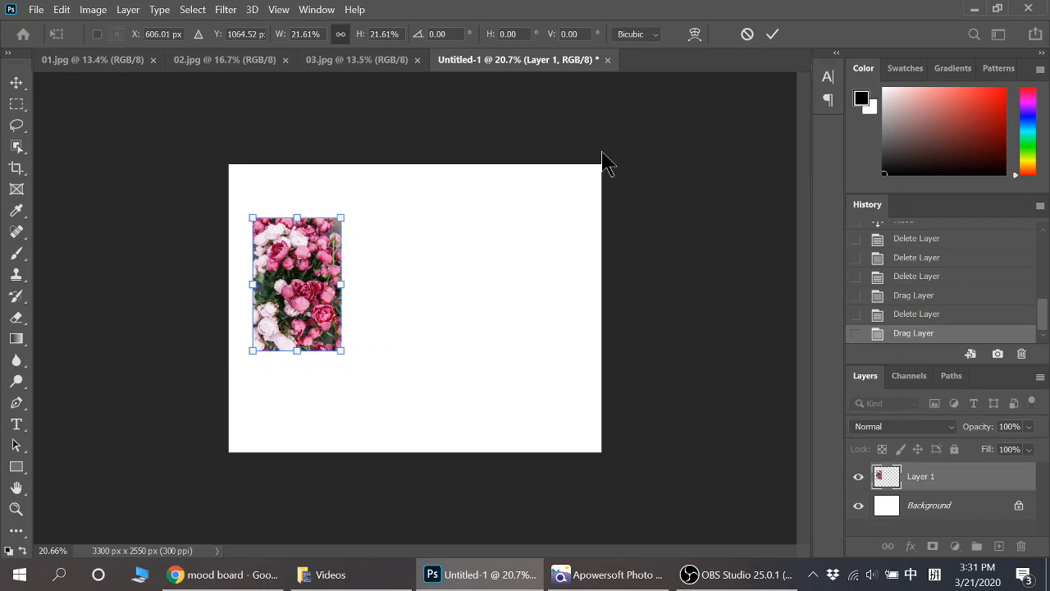
click(772, 35)
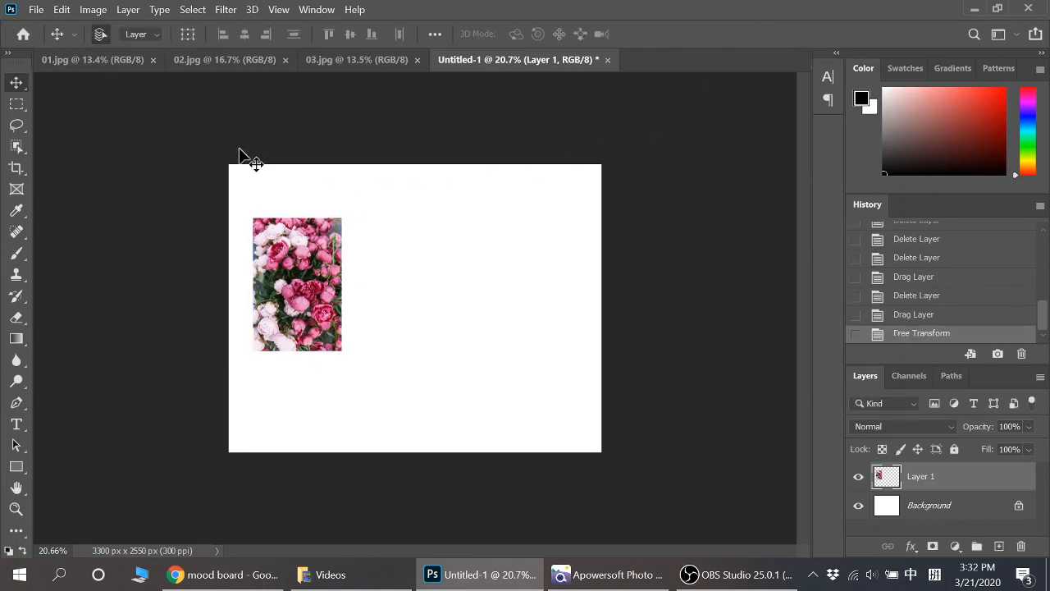
Copy the 02.jpg photo into Untitled-1, scale it to about 29.3%, and place it mid-canvas beside the first photo.
click(235, 72)
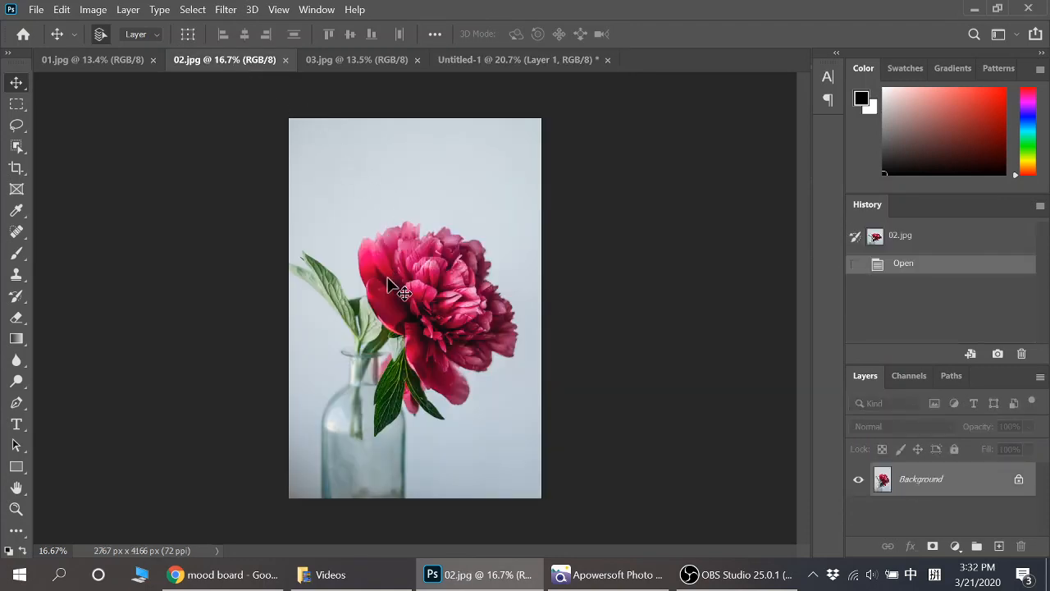
drag(388, 280, 417, 267)
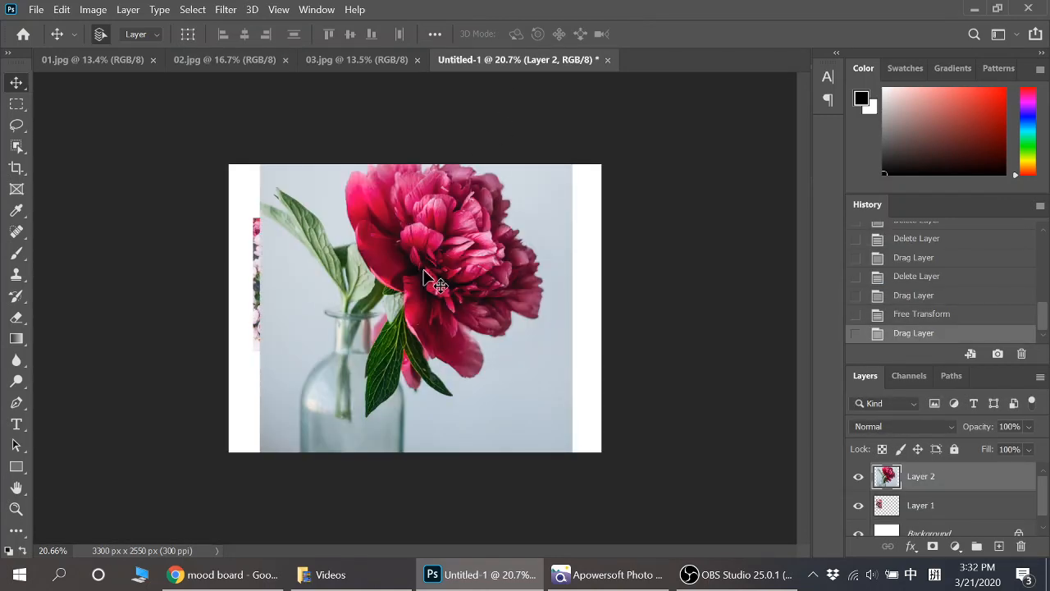
scroll(435, 280, down, 1)
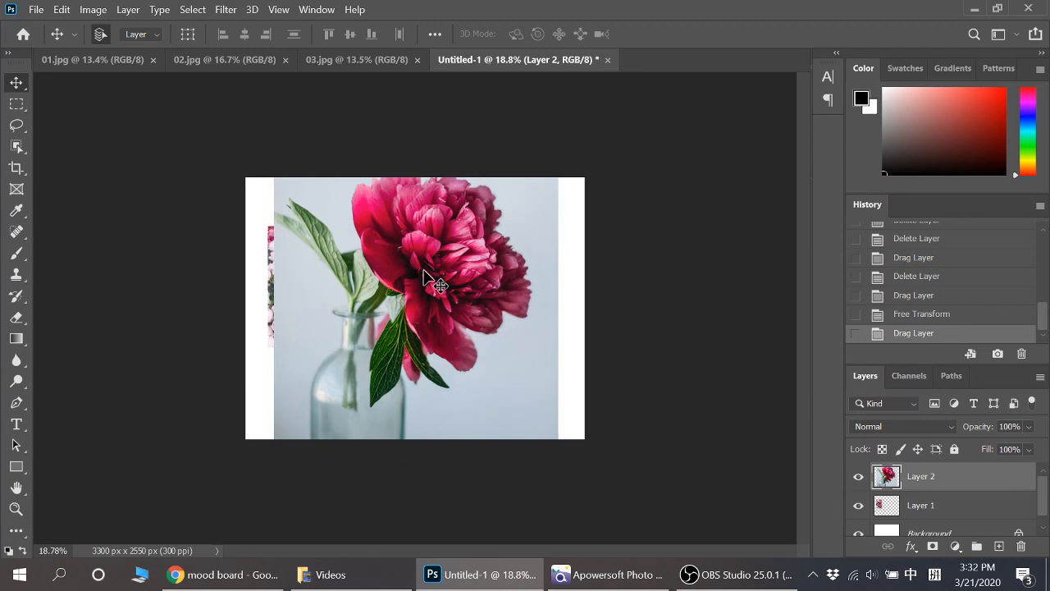
click(61, 9)
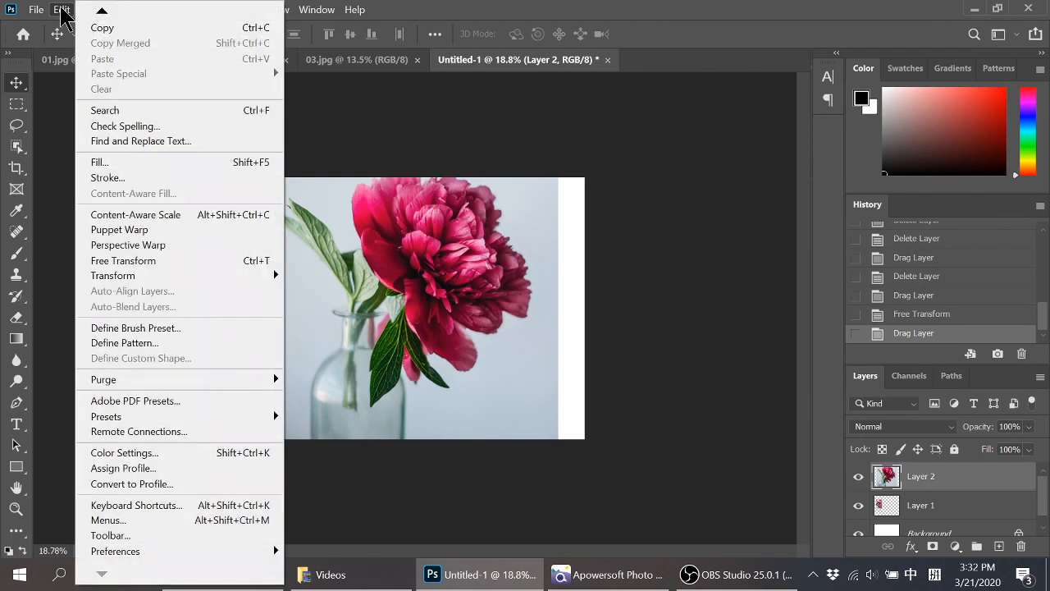
click(150, 261)
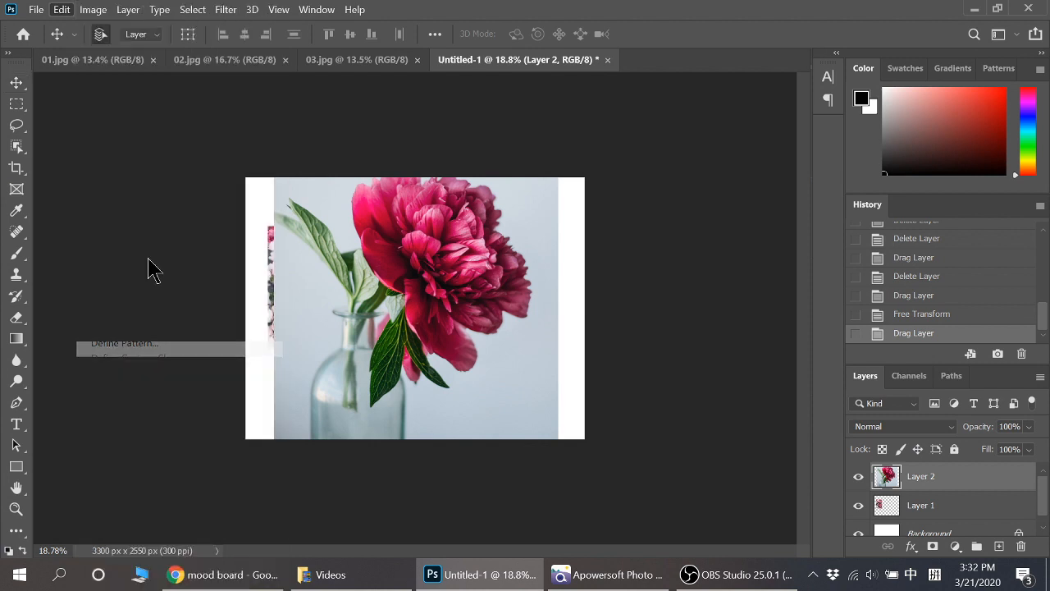
scroll(310, 382, down, 2)
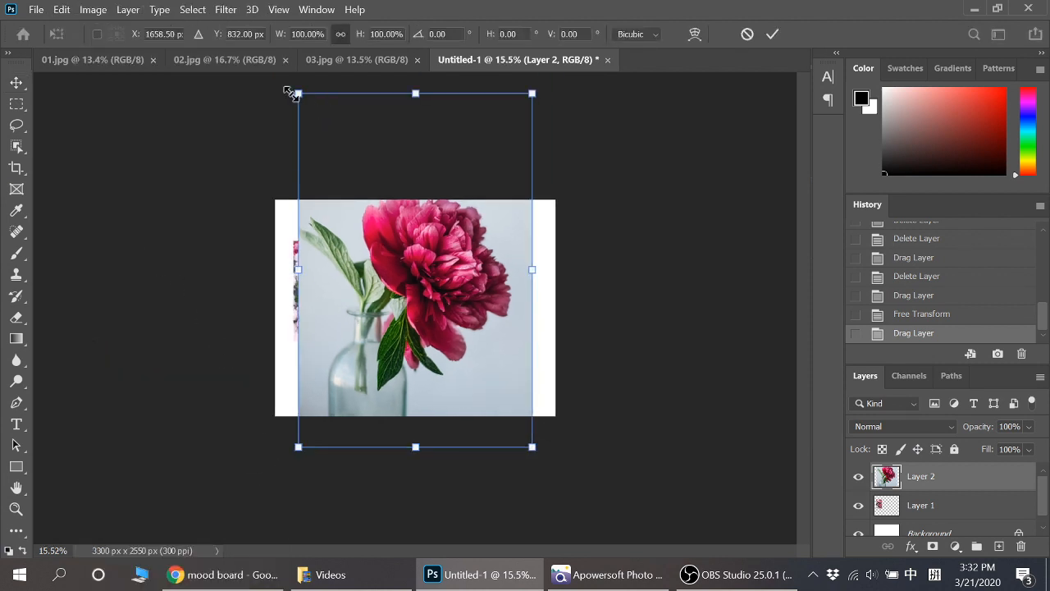
drag(299, 93, 441, 308)
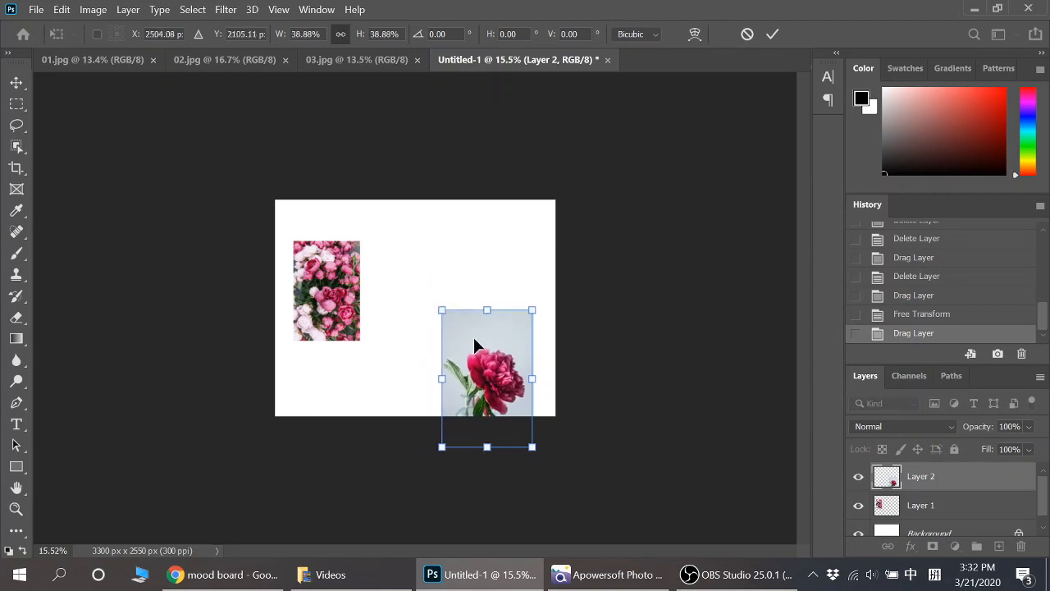
drag(473, 347, 411, 255)
drag(473, 365, 441, 328)
drag(447, 275, 447, 287)
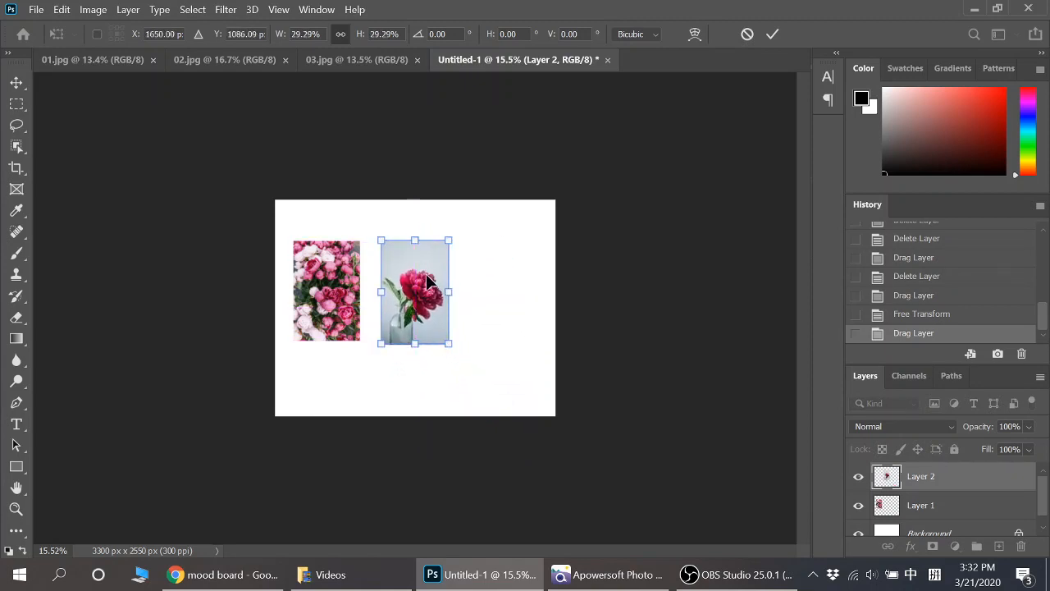
click(773, 35)
Copy the 03.jpg photo into Untitled-1, scale it to about 21.3%, and place it to the right of the other two photos.
scroll(461, 167, up, 1)
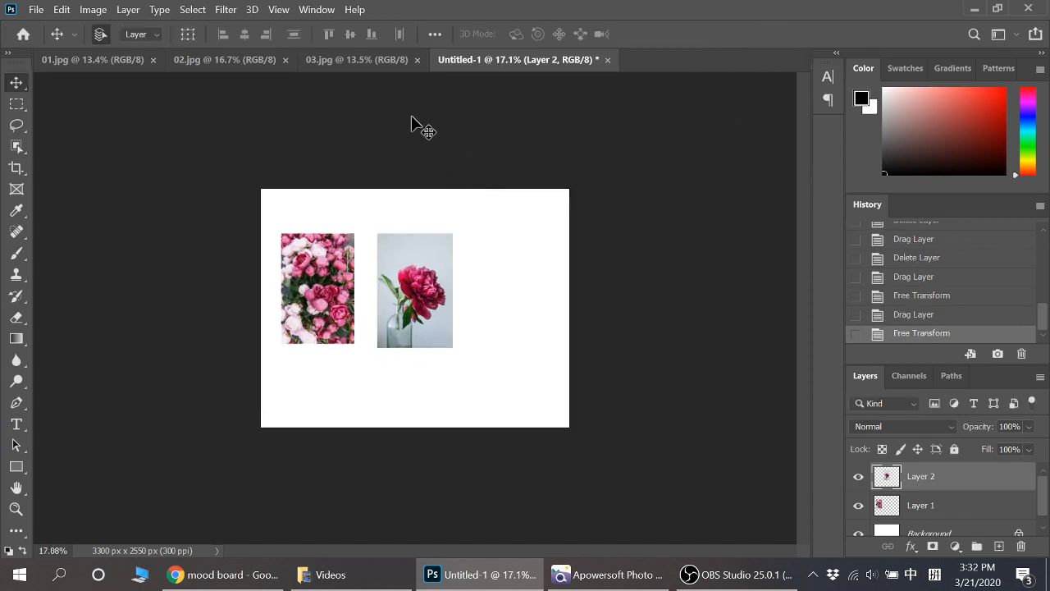
click(373, 65)
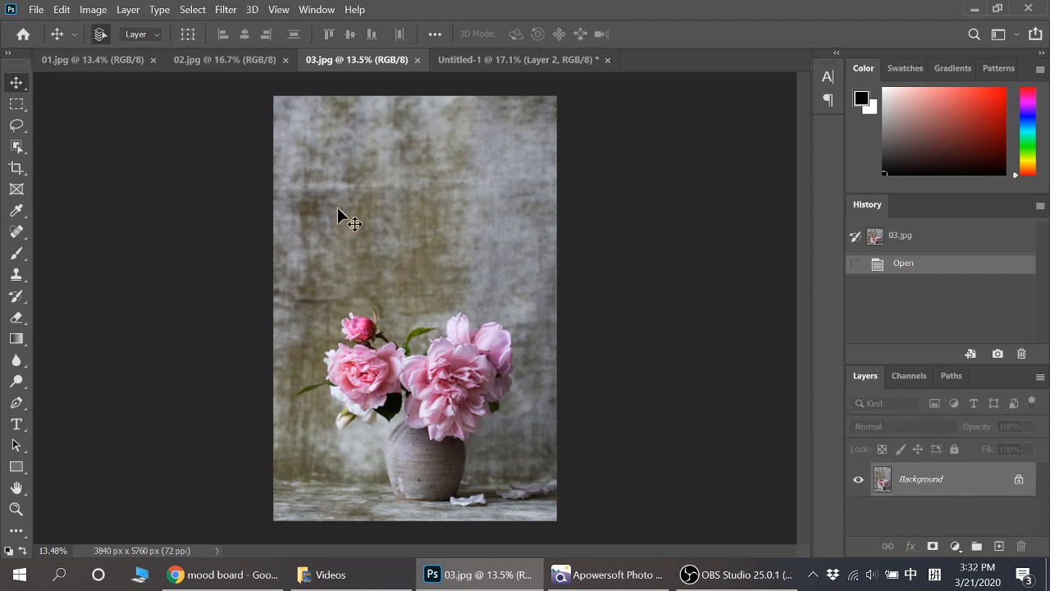
drag(374, 181, 504, 246)
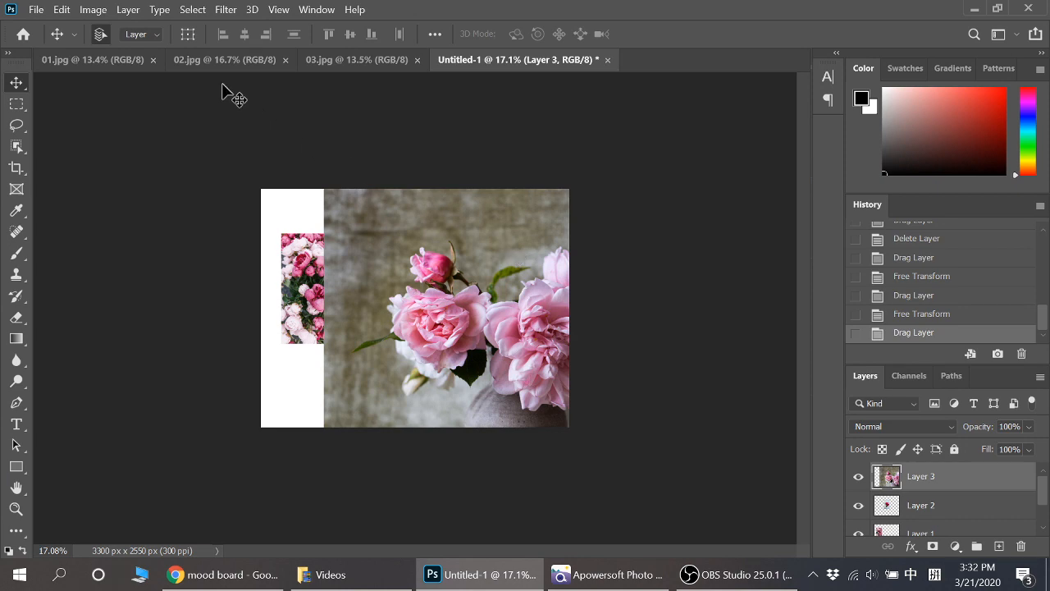
click(64, 10)
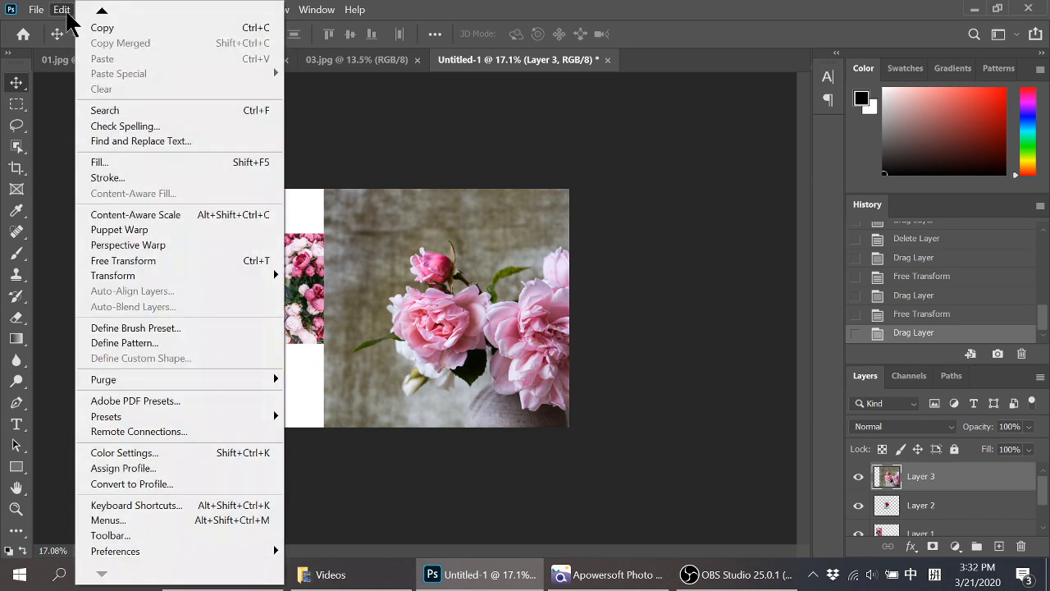
click(158, 261)
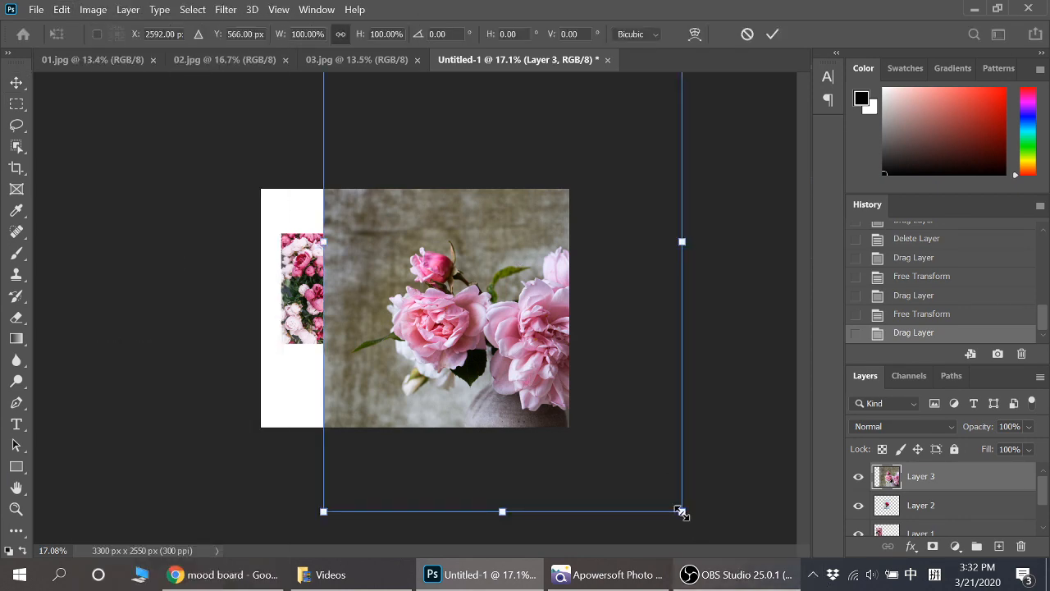
drag(680, 509, 566, 306)
drag(591, 168, 544, 234)
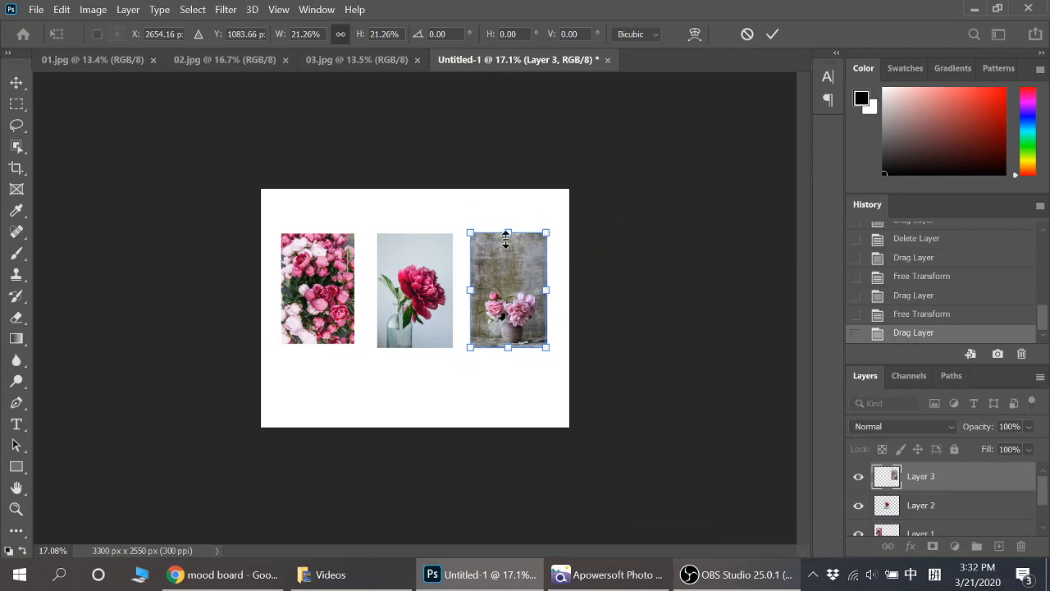
click(773, 34)
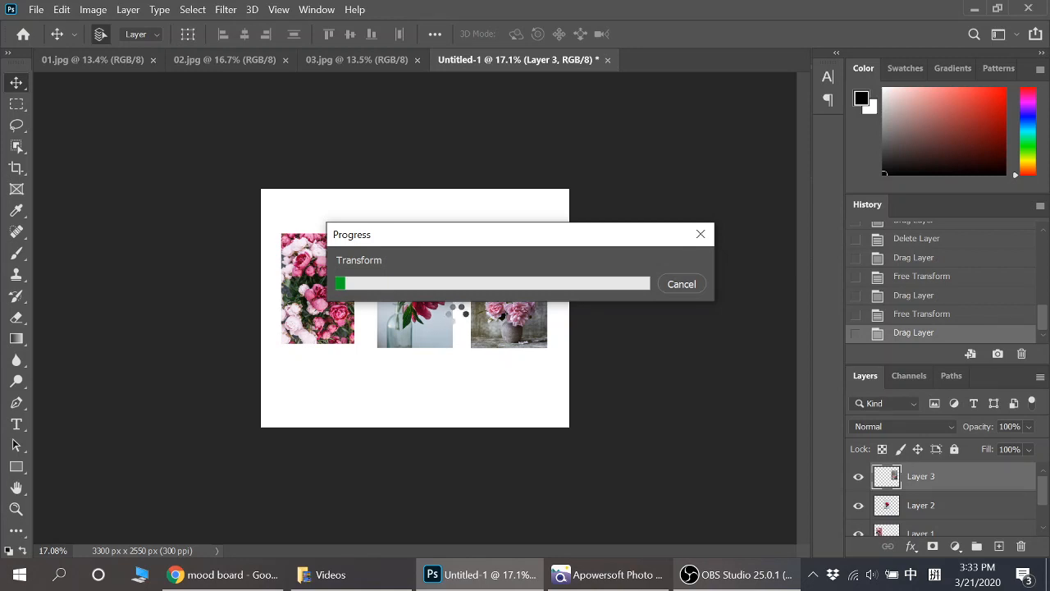
Extend the layer list so all four layers fit, and hide Layer 3.
scroll(381, 255, up, 1)
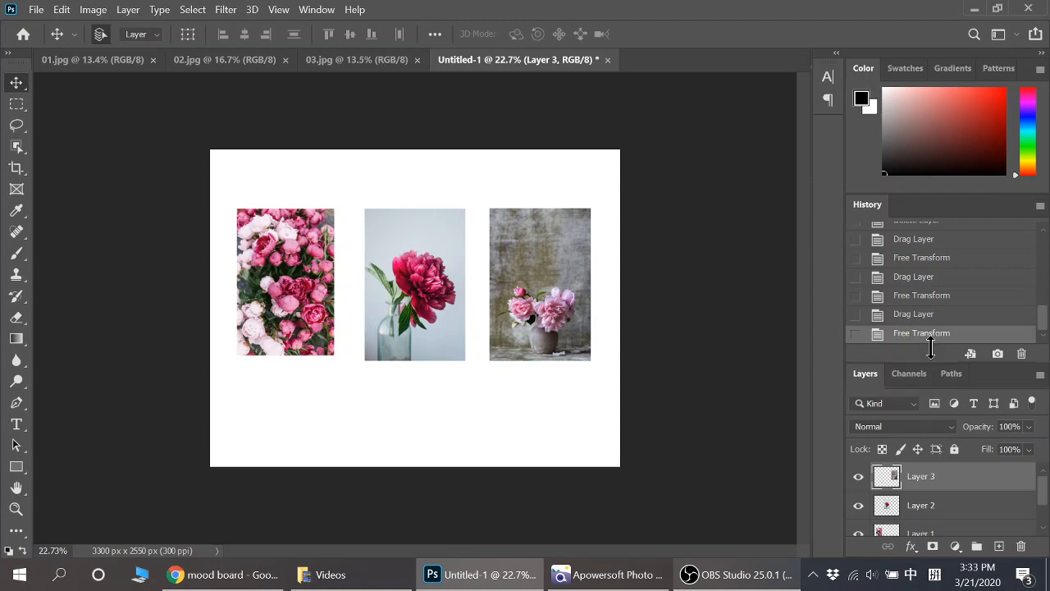
drag(930, 367, 933, 285)
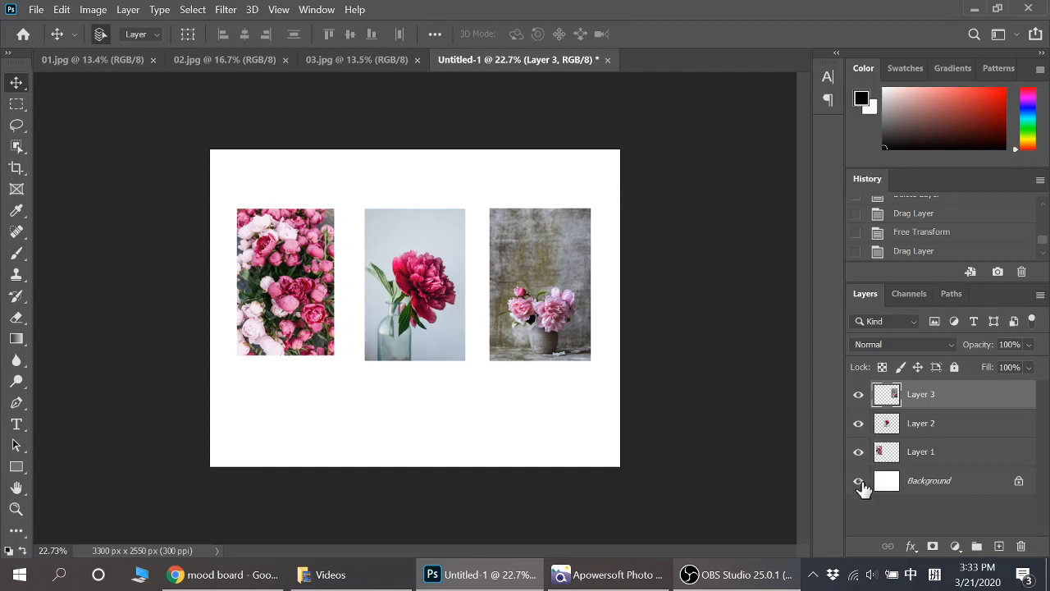
click(859, 395)
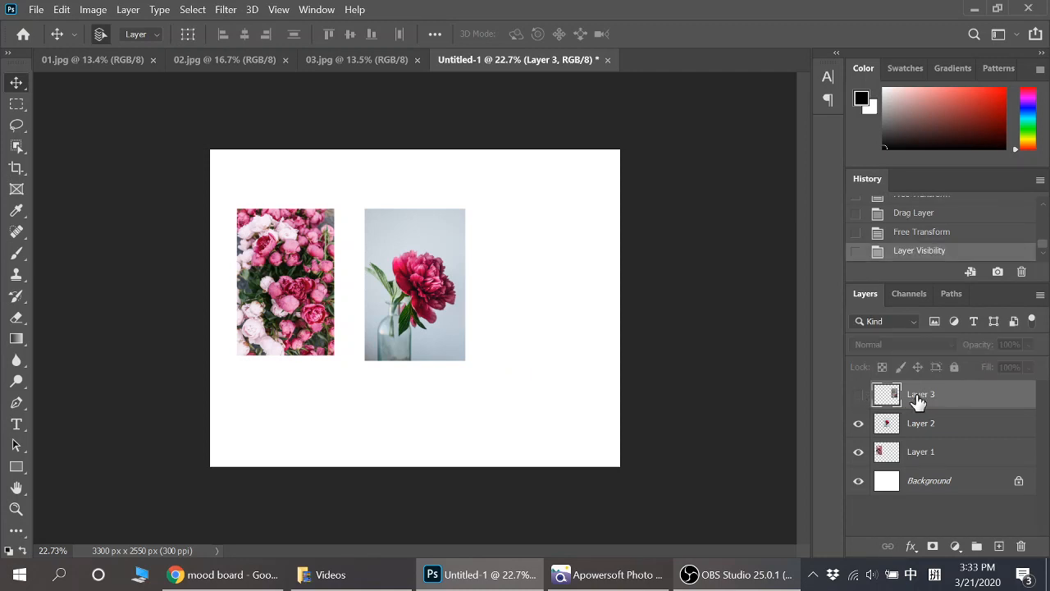
Show Layer 3 again, and toggle the visibility of Layer 2 and Layer 1 off and back on.
click(858, 395)
click(857, 428)
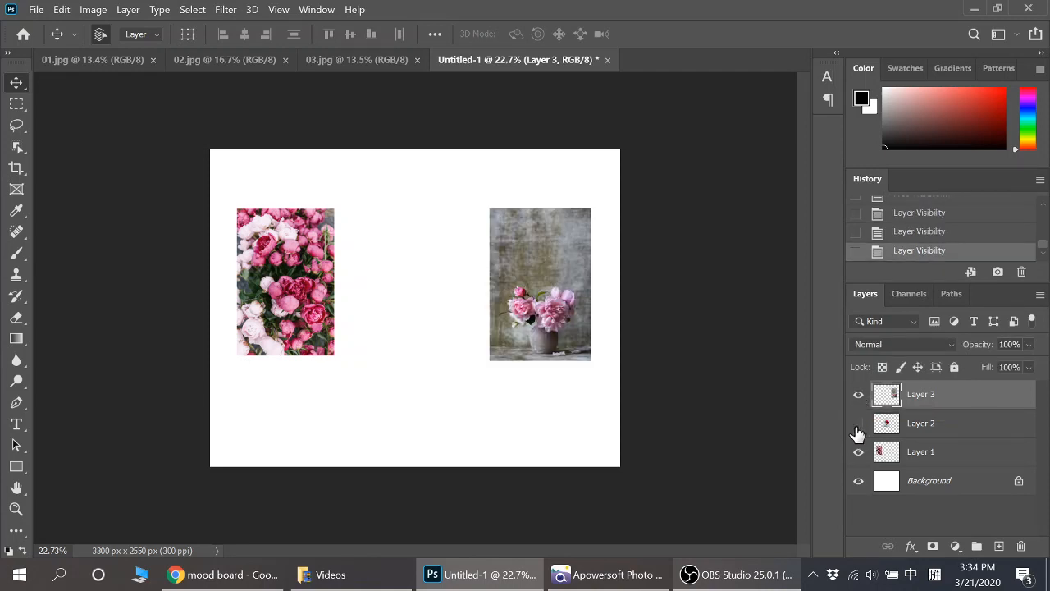
click(857, 430)
click(859, 454)
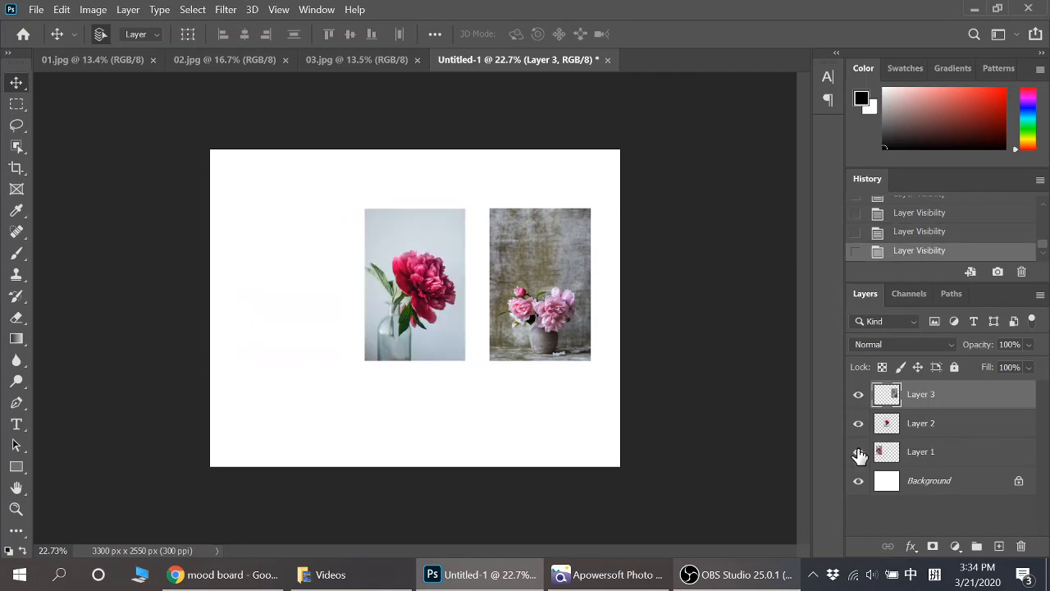
click(859, 452)
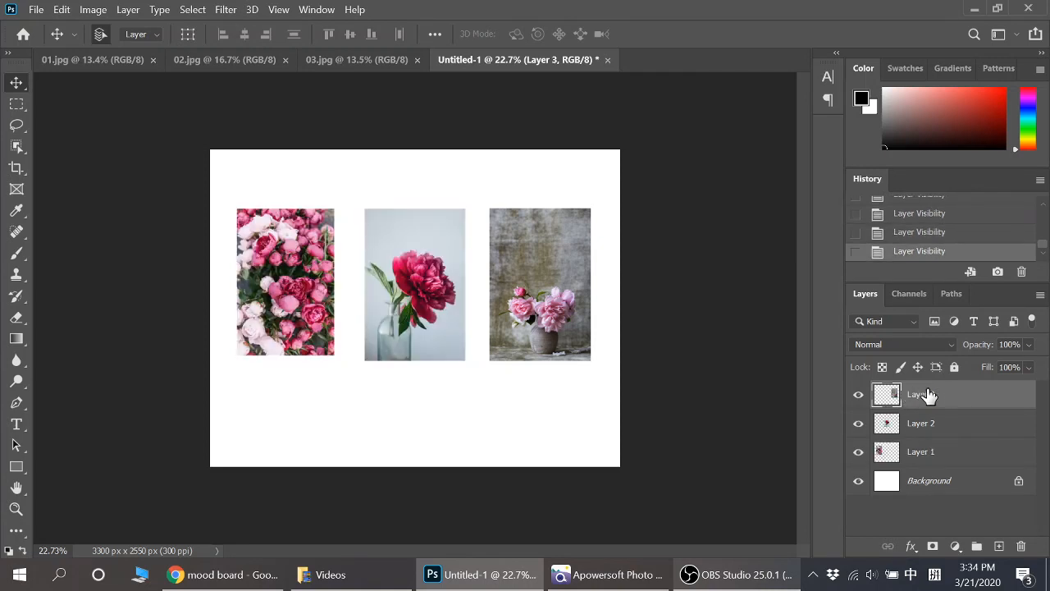
Try Layer 3 at about 51% opacity and restore it to 100%.
click(1031, 347)
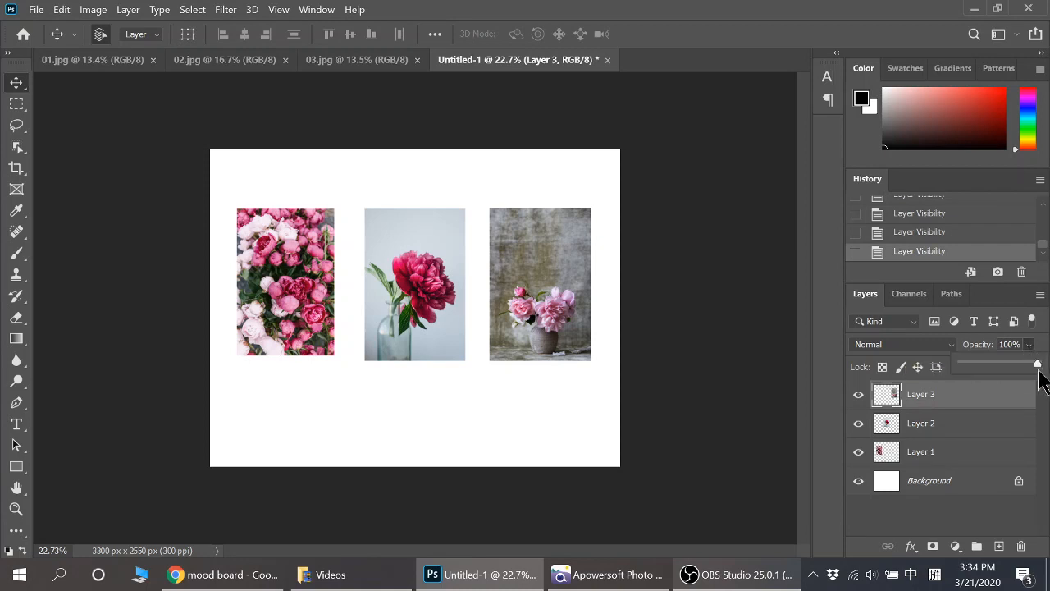
drag(1039, 371, 1001, 368)
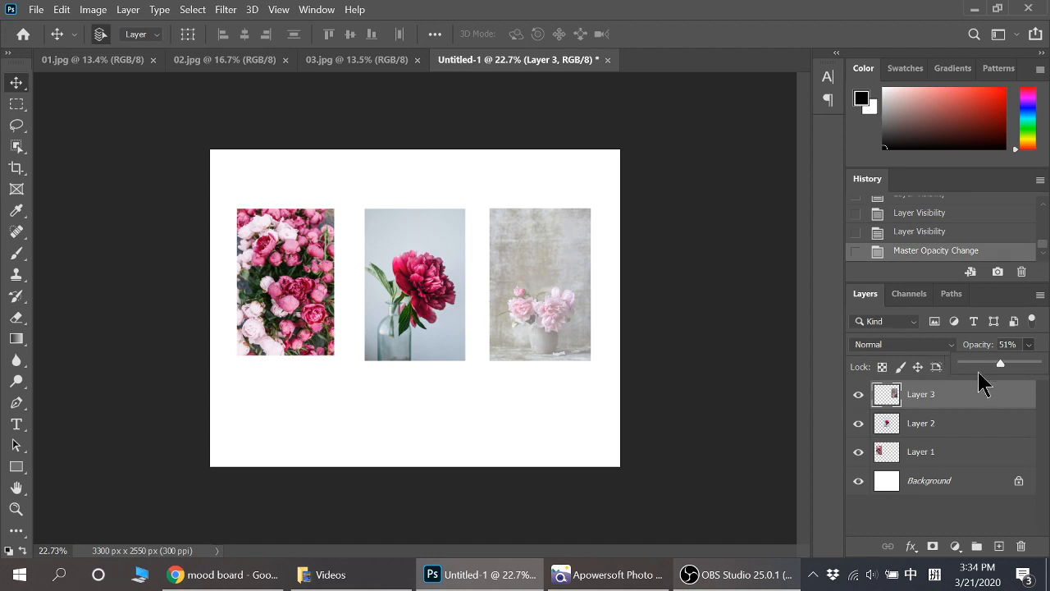
drag(1002, 367, 1044, 367)
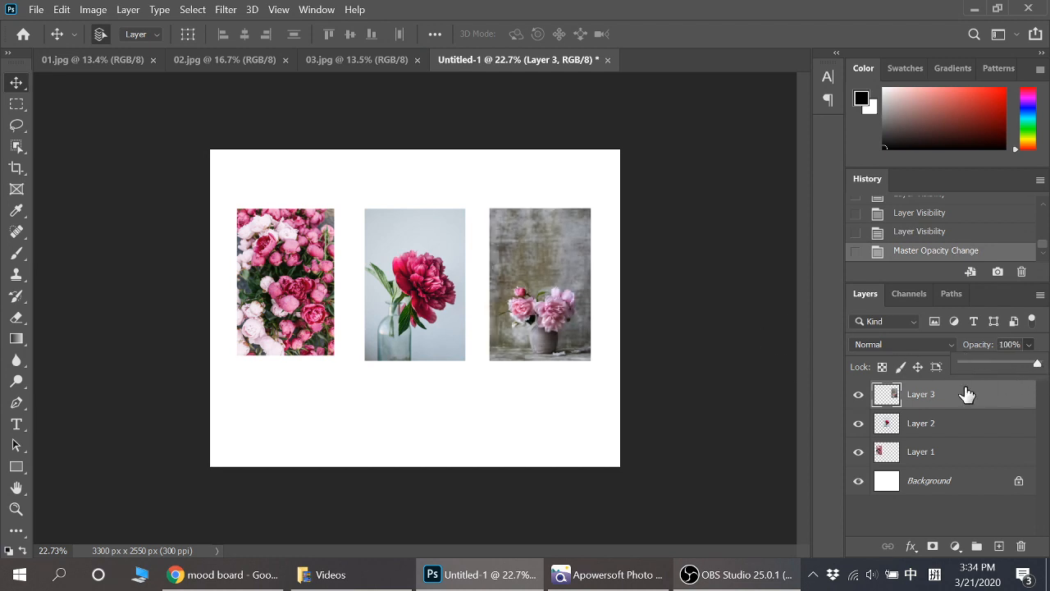
Try changing Layer 2's opacity and return it to 100%.
click(883, 424)
click(883, 424)
click(1029, 344)
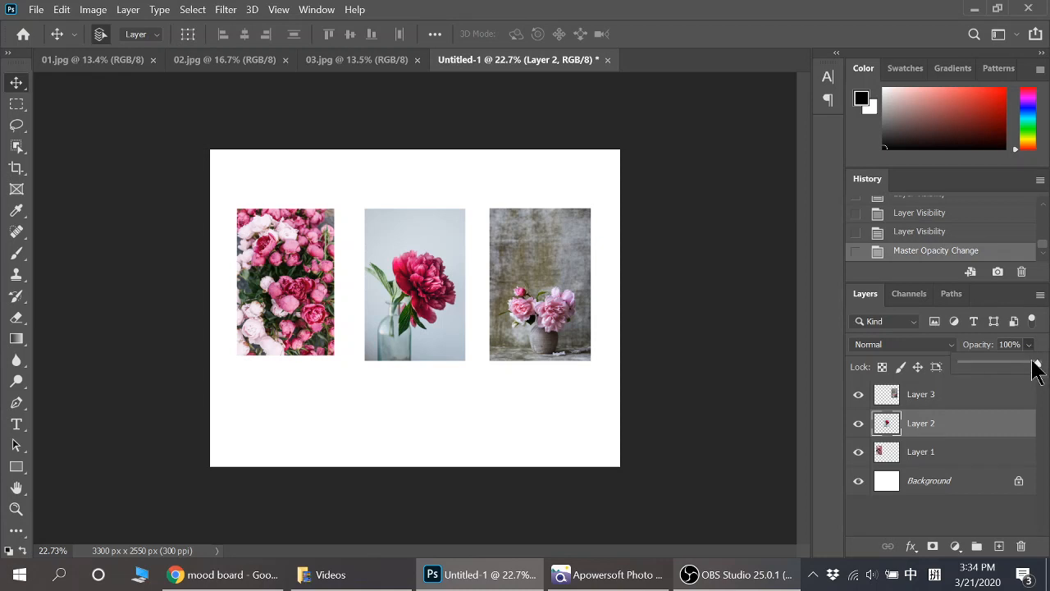
mouse_move(1035, 365)
mouse_down()
mouse_move(996, 367)
mouse_move(1047, 367)
mouse_up()
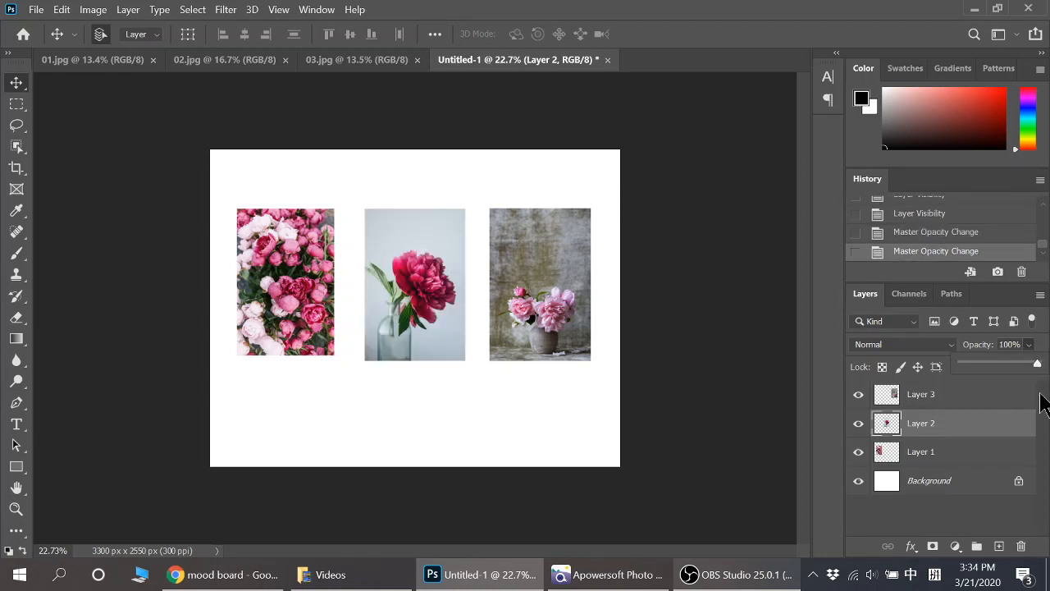
click(1041, 395)
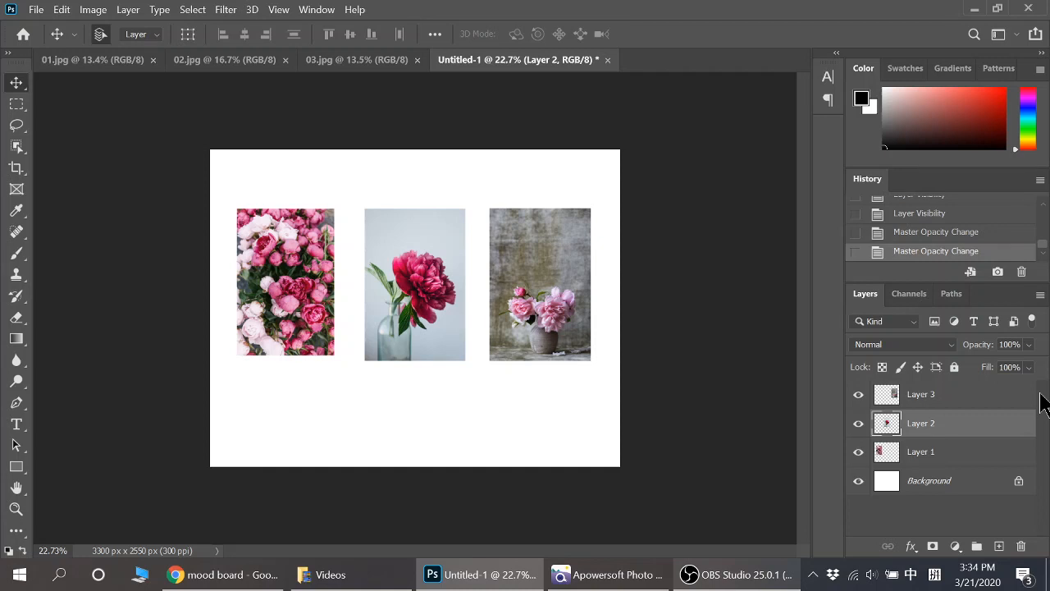
Move the Layer 1 and Layer 3 photos inward so they overlap the middle photo in a rising diagonal, with Layer 1 lowest.
click(926, 397)
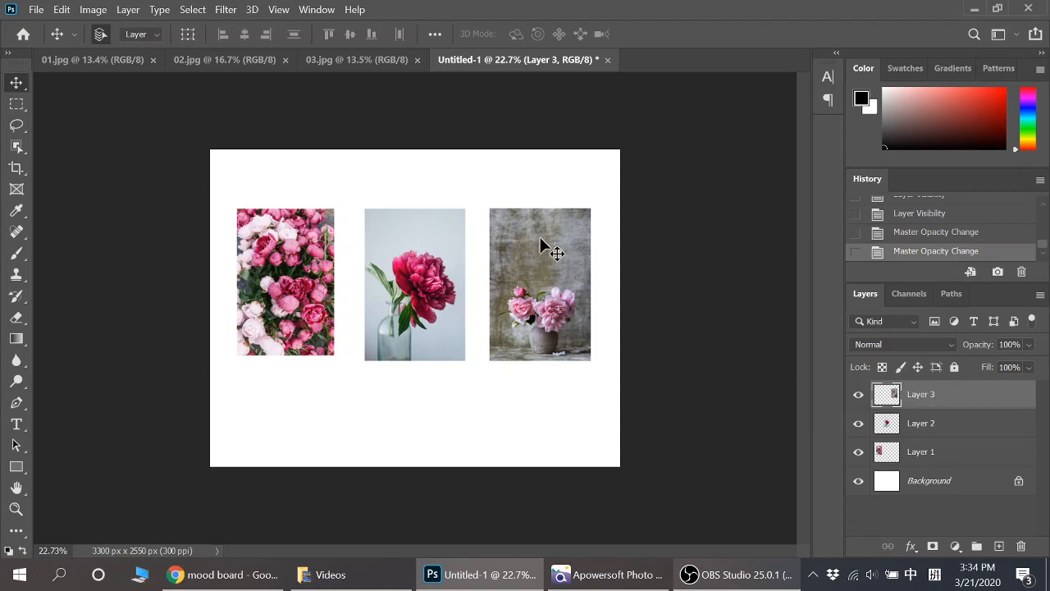
drag(541, 240, 566, 245)
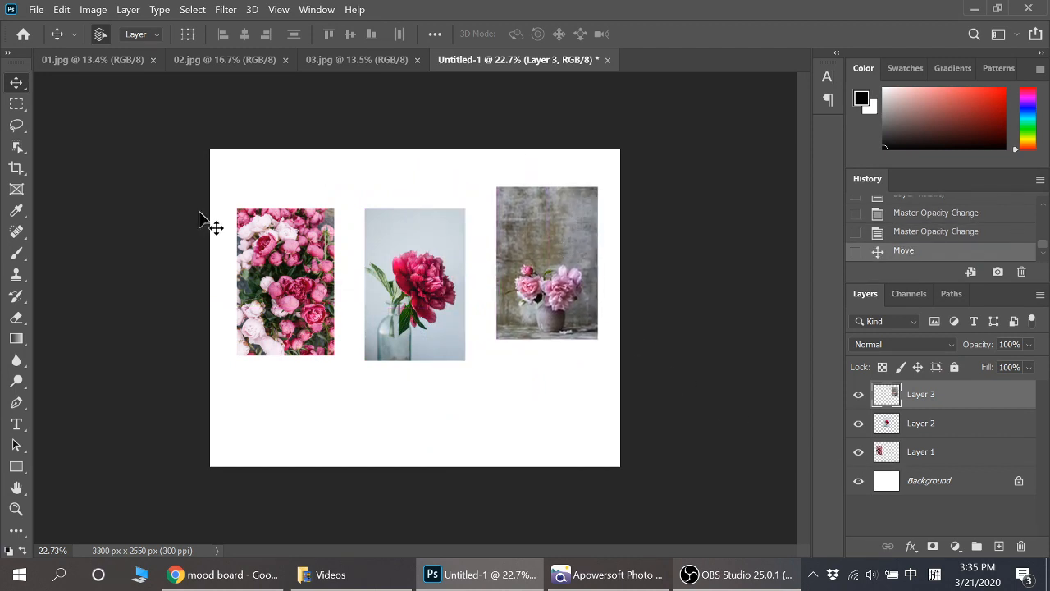
drag(291, 244, 344, 285)
drag(522, 261, 461, 251)
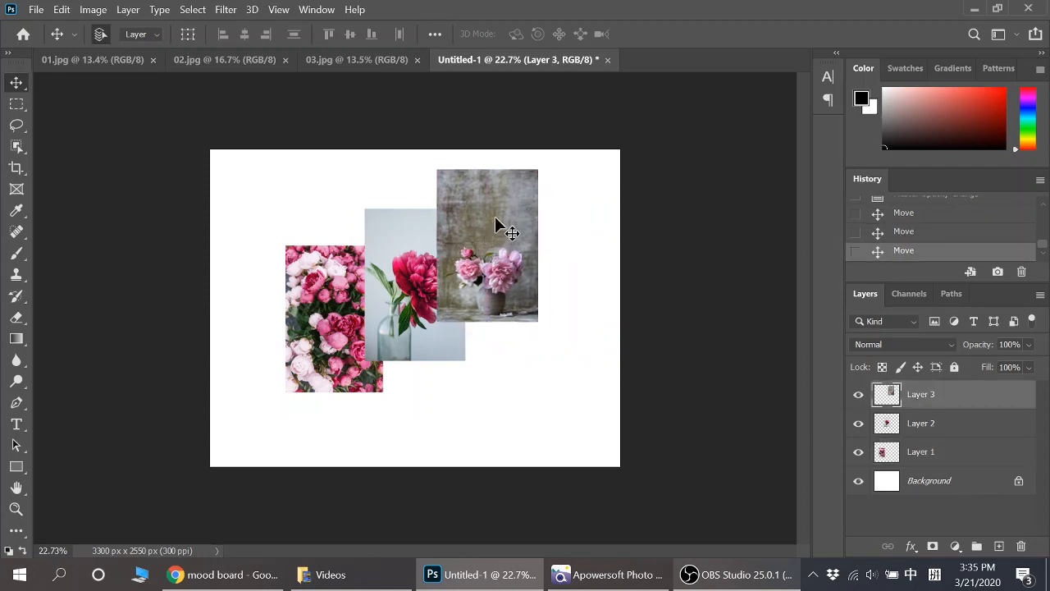
drag(495, 219, 503, 226)
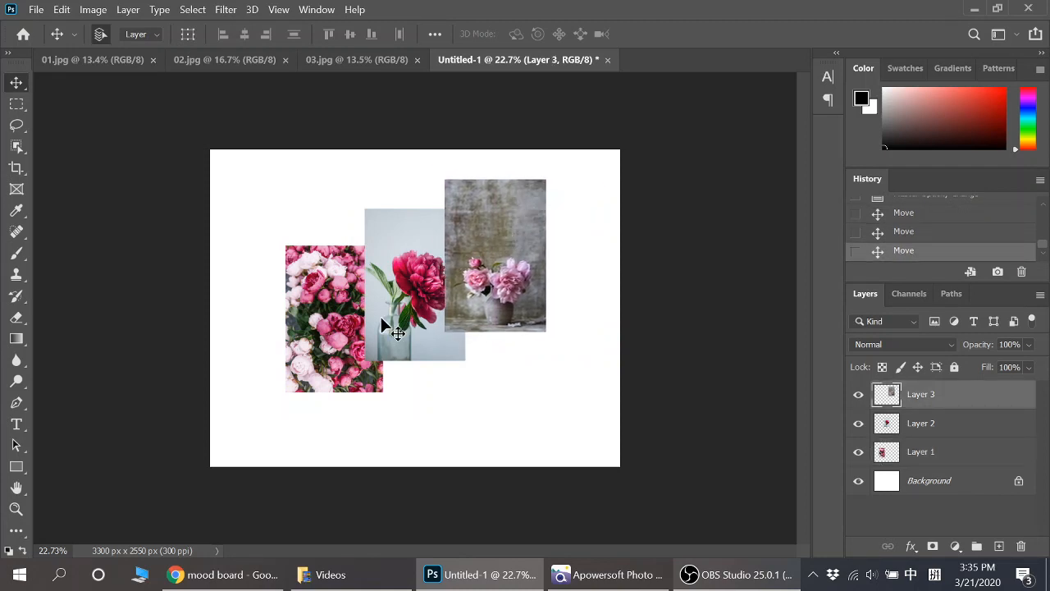
Reorder the layers so Layer 1 is on top and Layer 3 sits directly above the Background, beneath Layer 2.
click(923, 455)
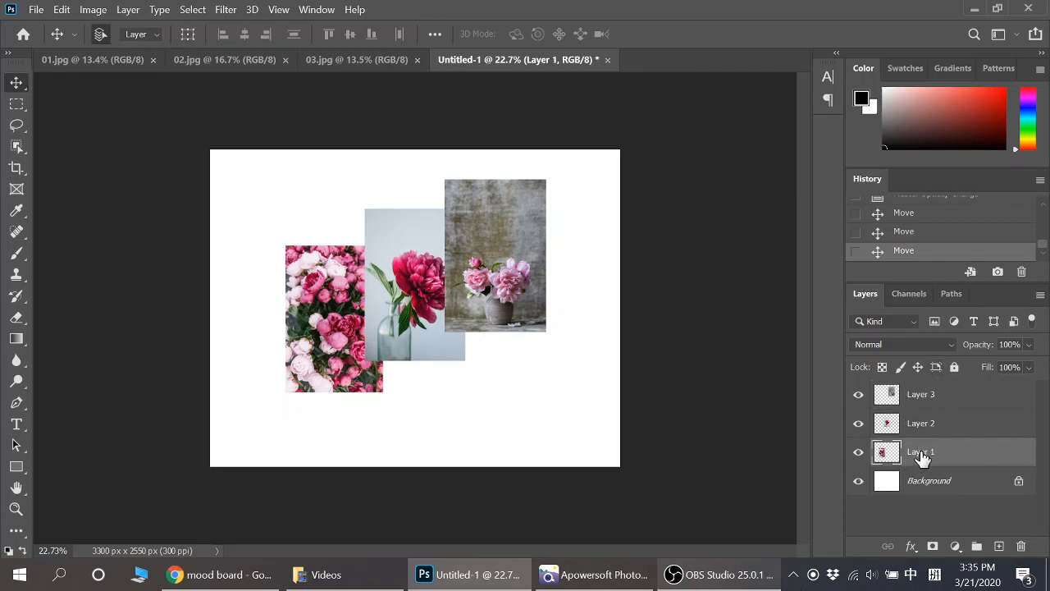
drag(922, 457, 923, 386)
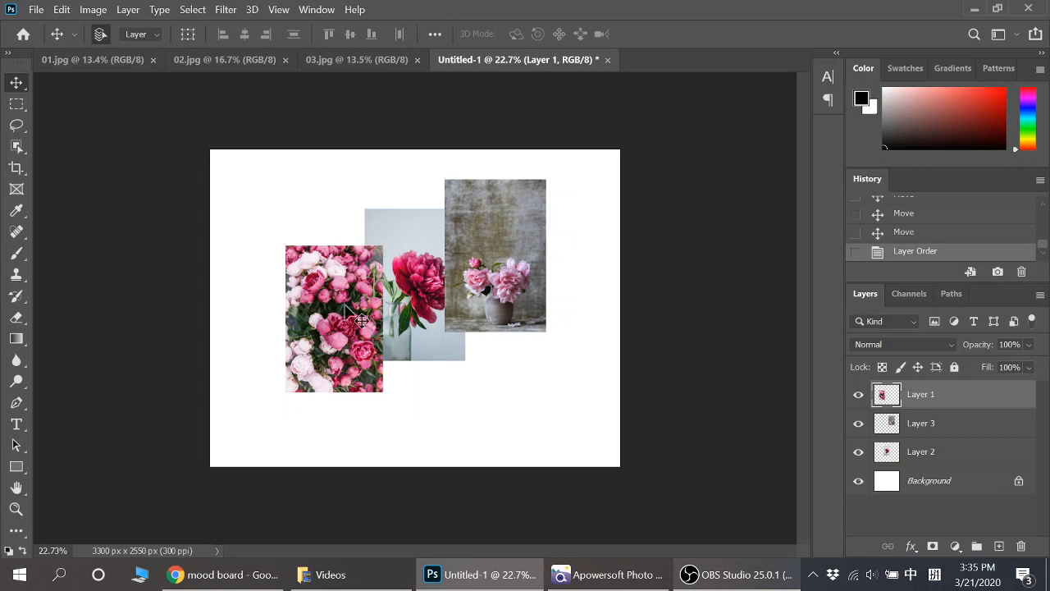
click(929, 429)
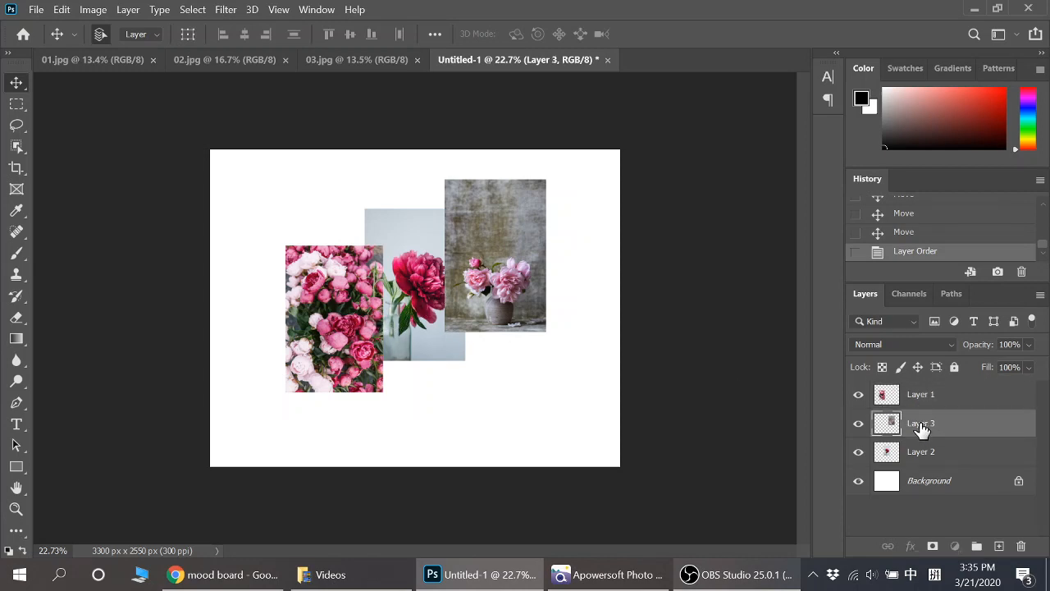
drag(922, 427, 923, 471)
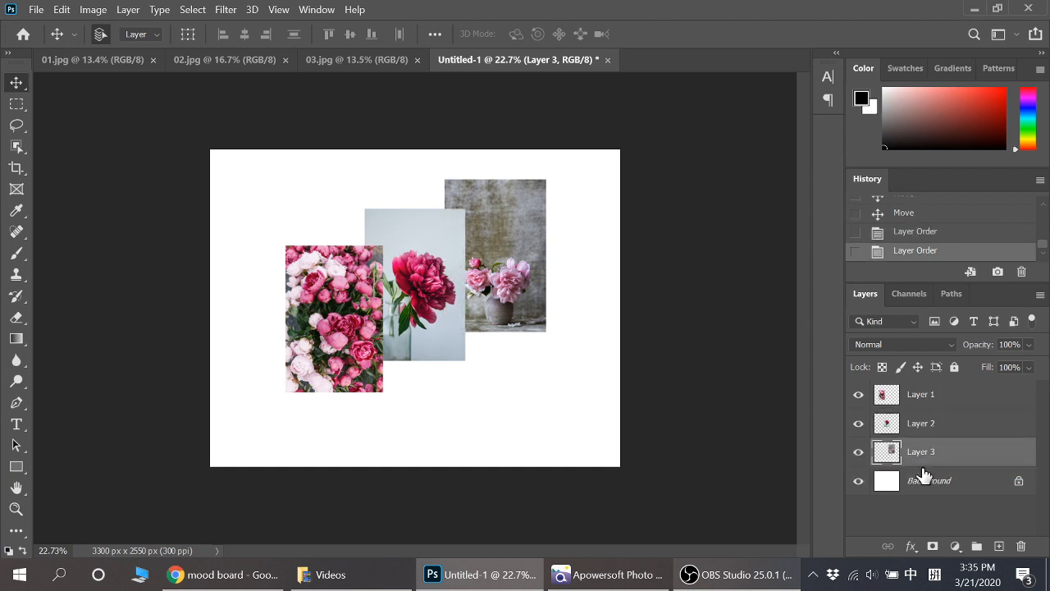